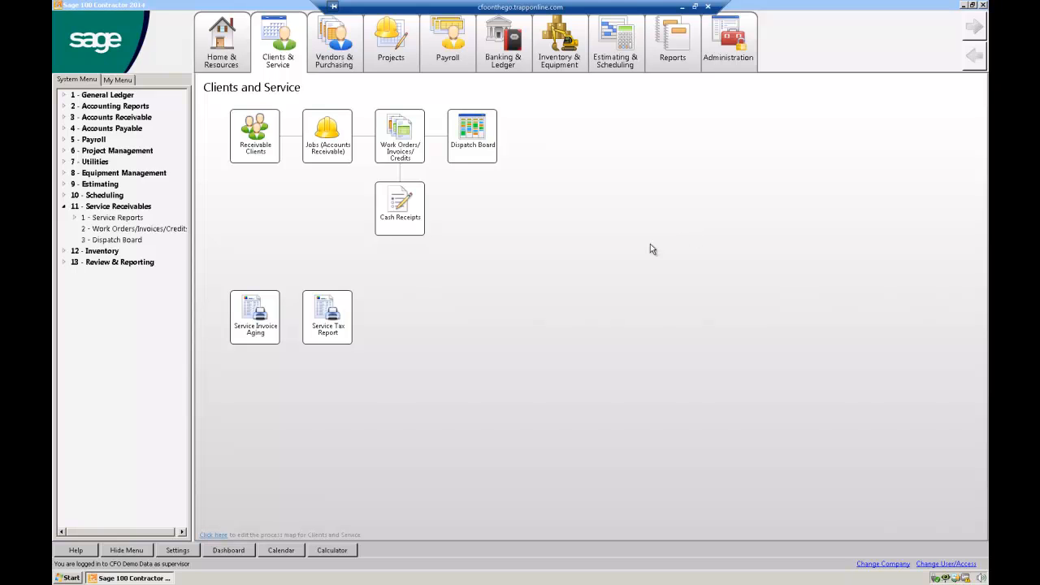
# Open the last work order on file, described as Leaky faucet, and set its status to 6 - Quote.
pyautogui.click(390, 143)
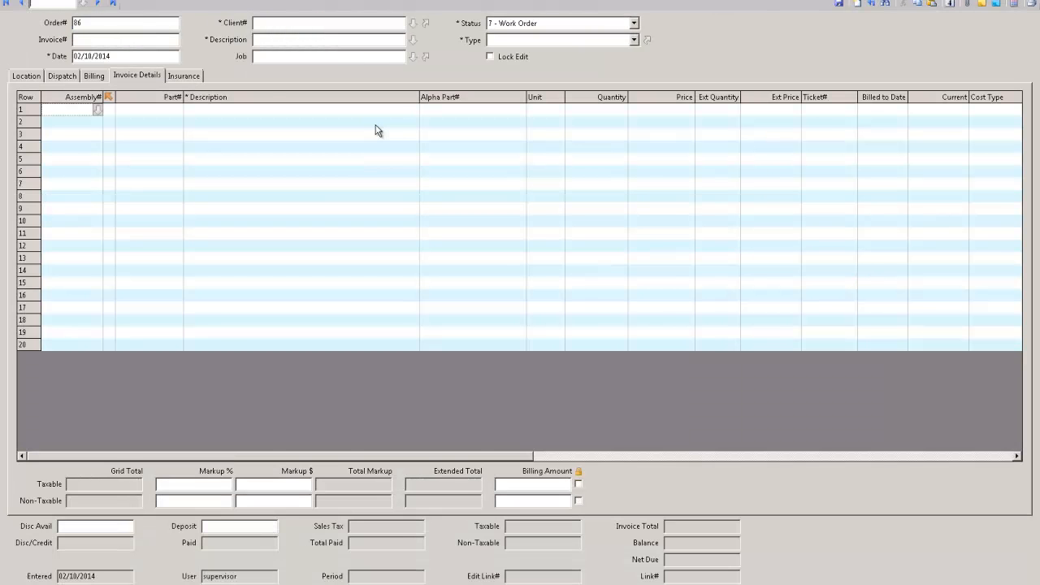
pyautogui.click(113, 4)
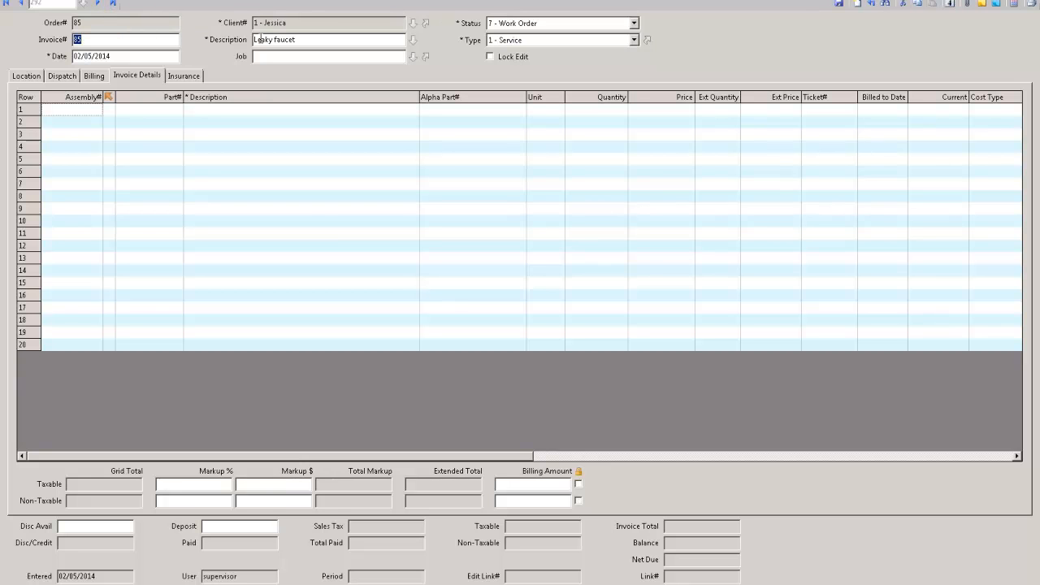
pyautogui.click(306, 39)
pyautogui.click(536, 25)
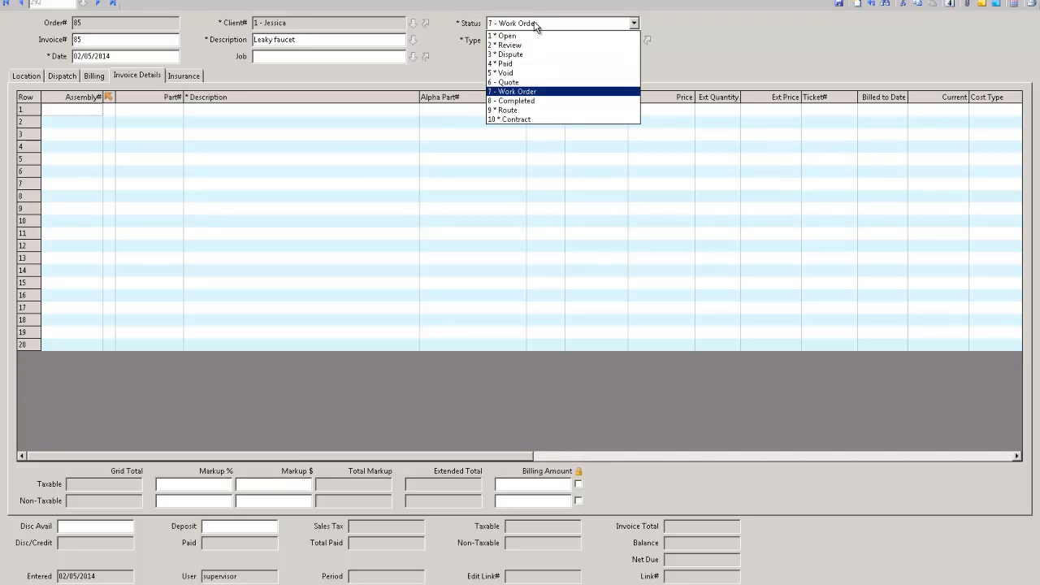
pyautogui.click(525, 83)
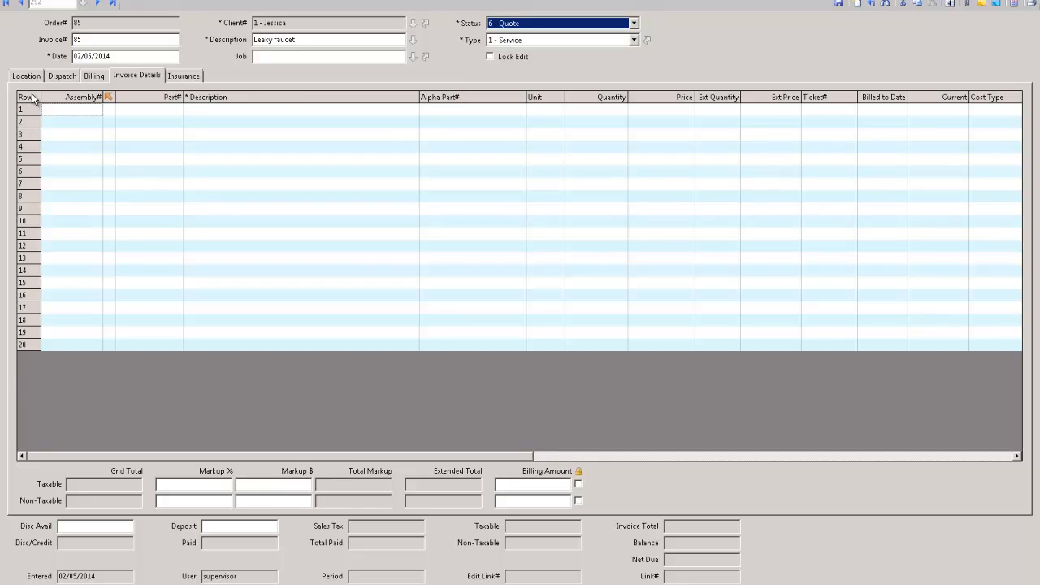
# Review the technician's schedule line in the order's dispatch details, then return to the invoice details.
pyautogui.click(62, 77)
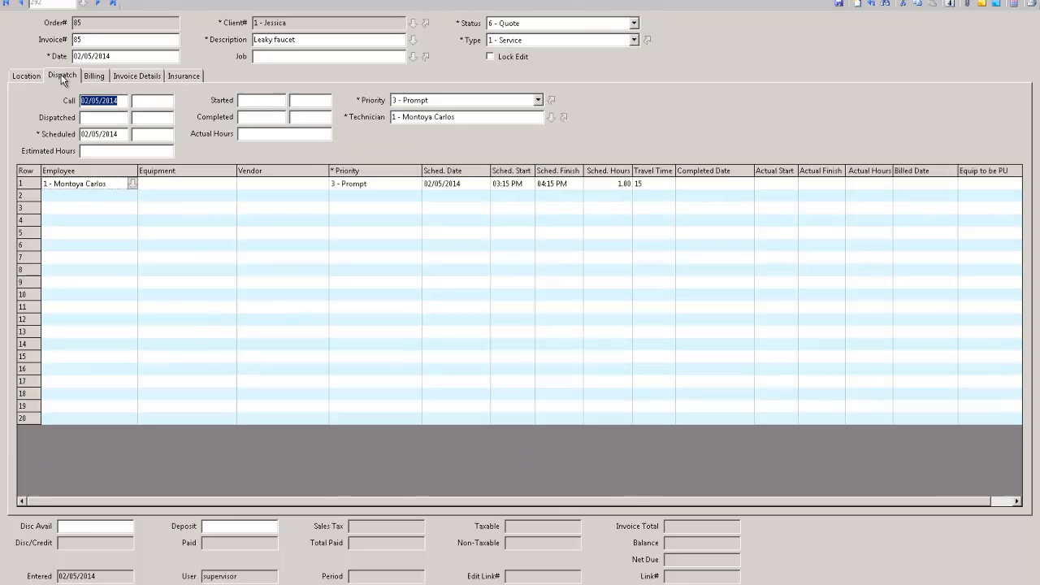
pyautogui.click(24, 185)
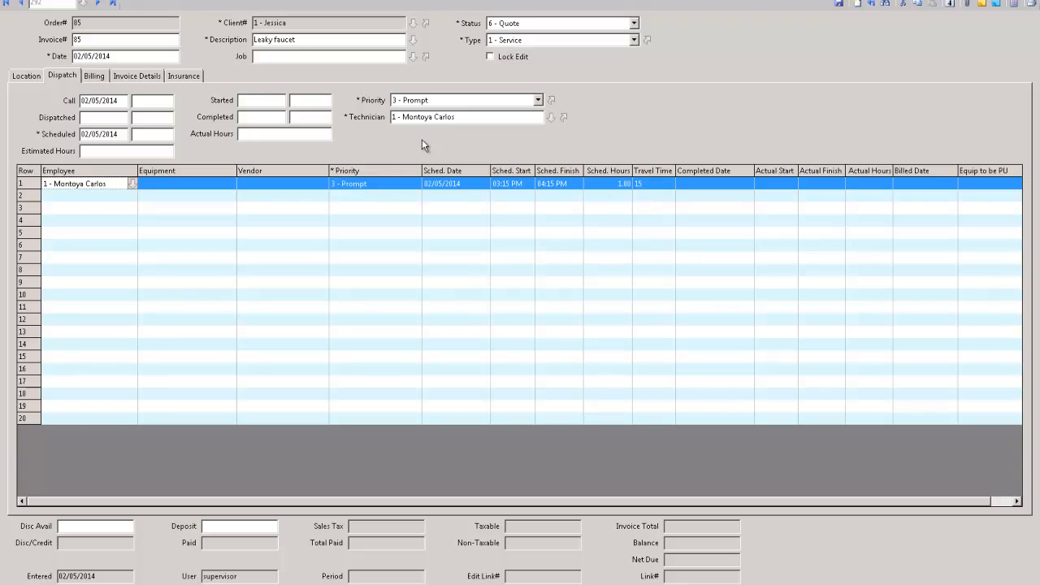
pyautogui.click(131, 79)
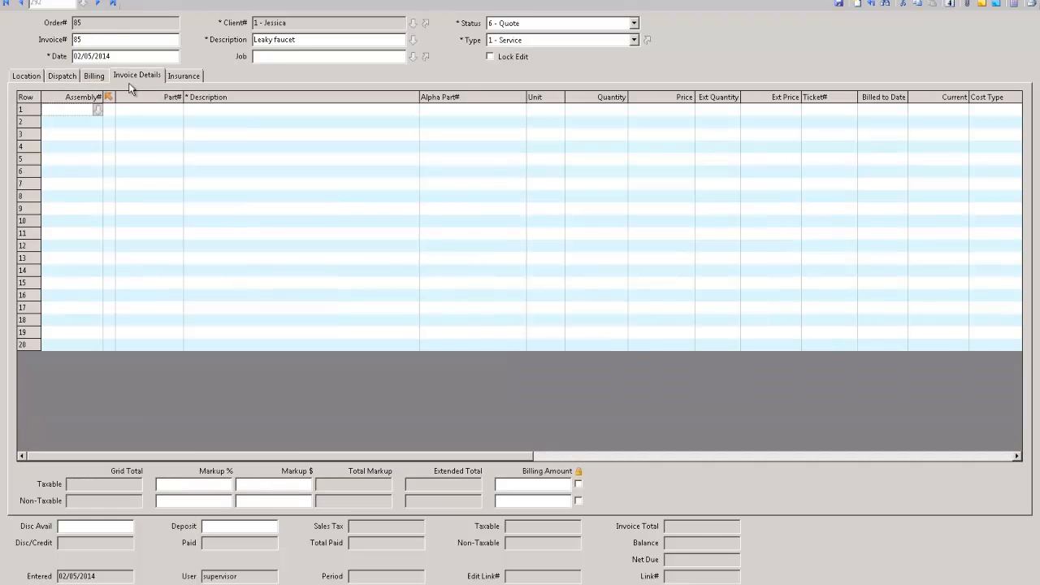
# Enter part 90, Service Installation Technician, on the first invoice line with a quantity of 2.5.
pyautogui.click(181, 112)
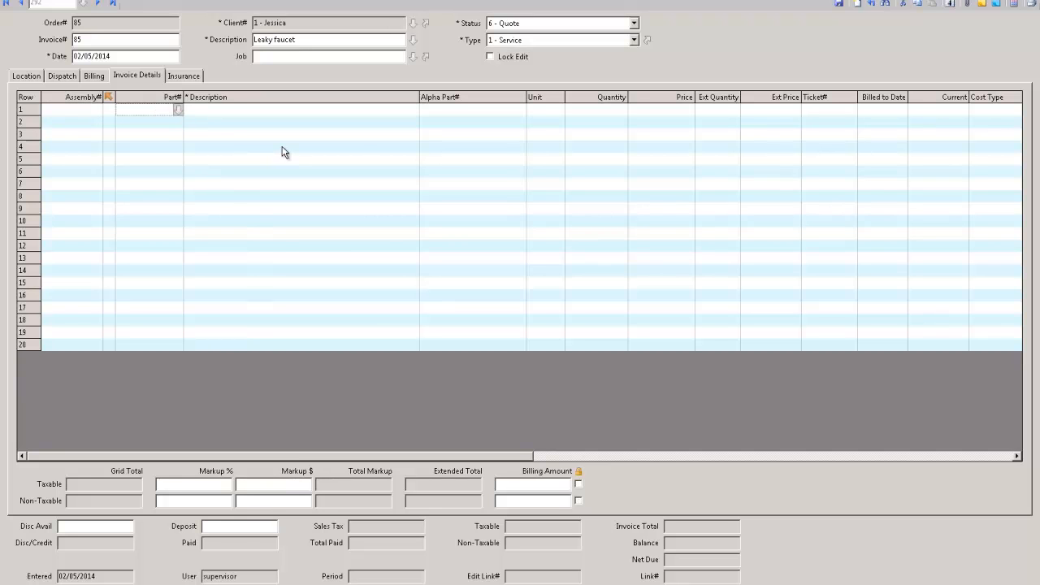
pyautogui.press('Tab')
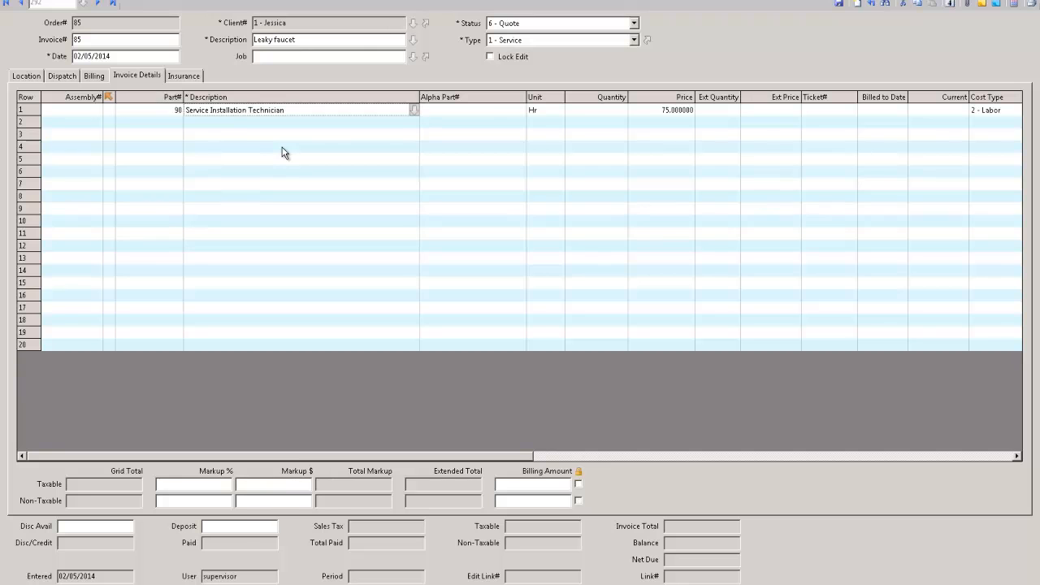
pyautogui.click(590, 115)
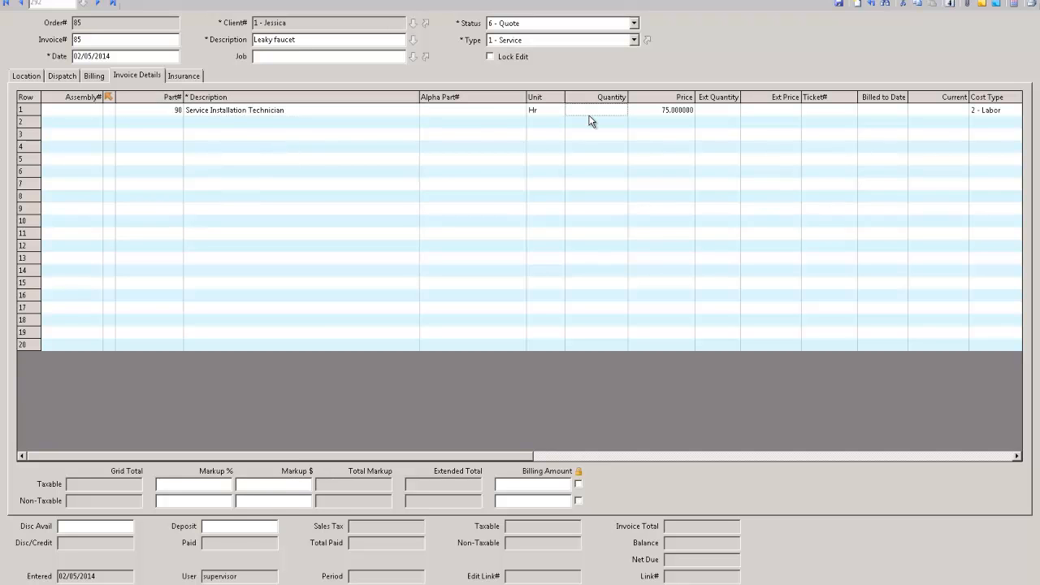
pyautogui.write('2.5')
pyautogui.press('Tab')
# Add part 1580, 1 1/4 ABS Pipe, from the Mechanical parts on the second invoice line with a quantity of 50.
pyautogui.click(178, 127)
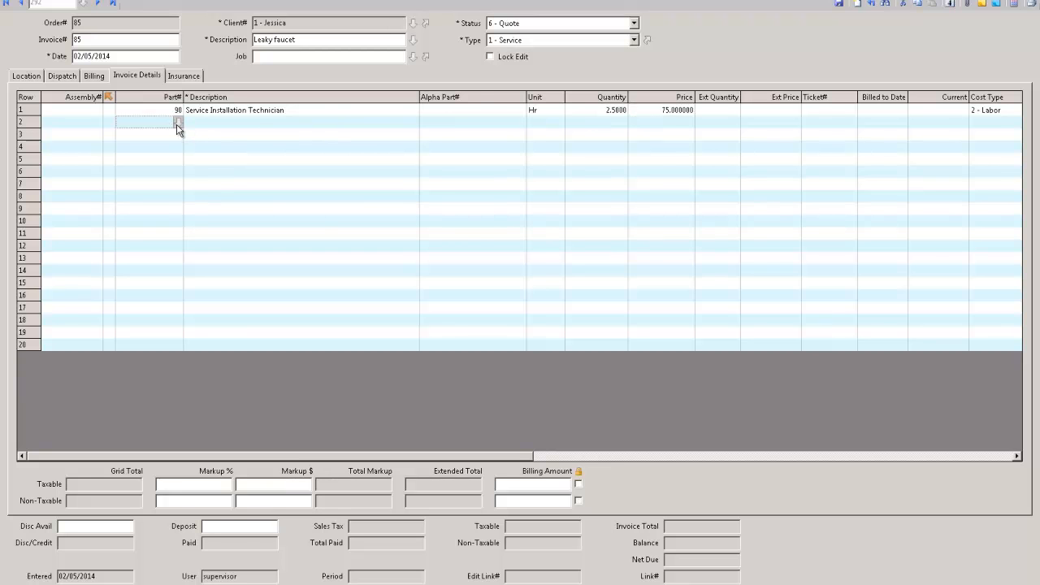
pyautogui.click(178, 123)
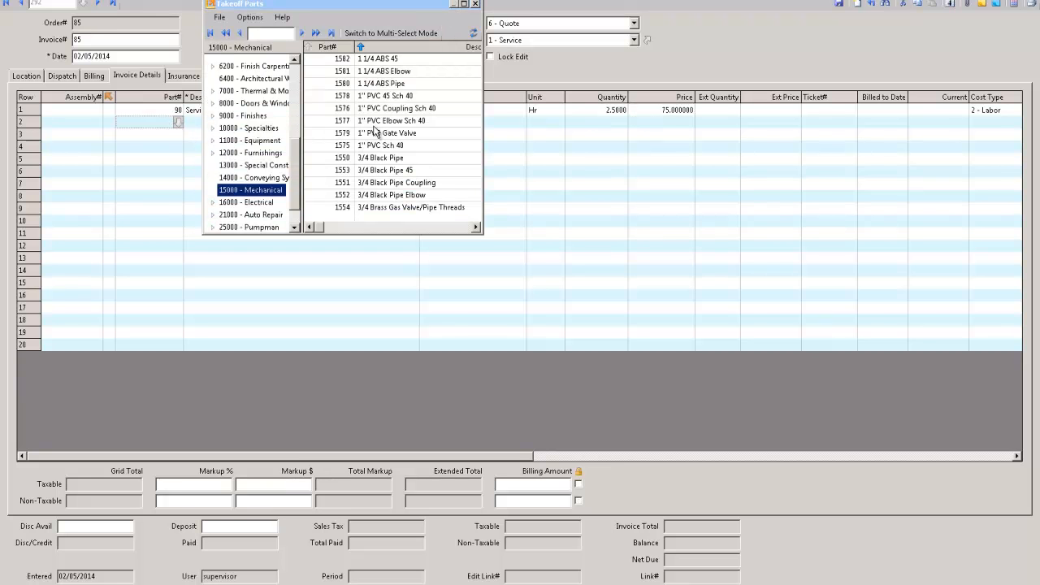
pyautogui.doubleClick(382, 84)
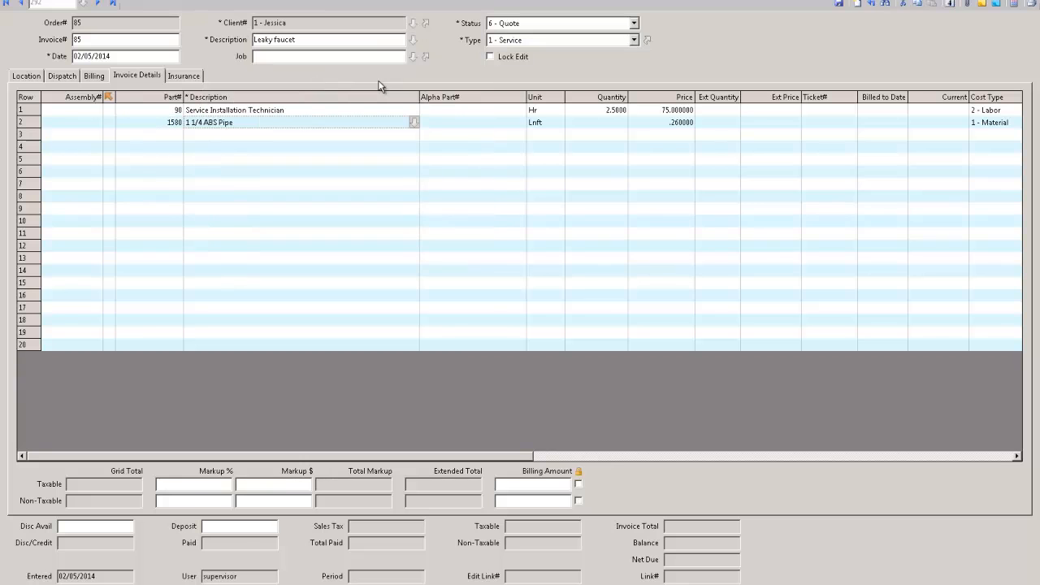
pyautogui.click(593, 124)
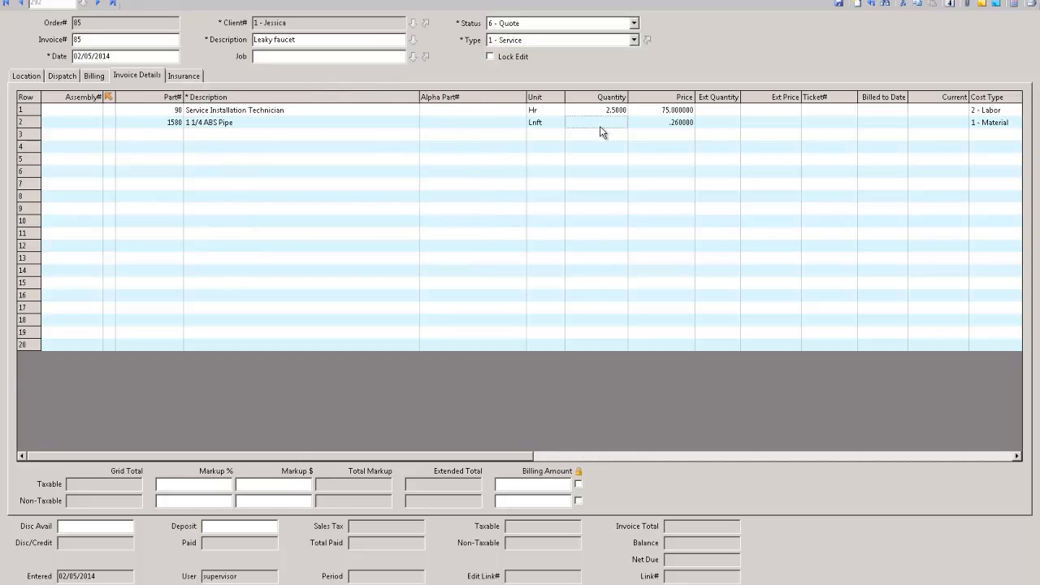
pyautogui.write('50')
pyautogui.press('Return')
# Add part 1554, 3/4 Brass Gas Valve/Pipe Threads, on the third line with a quantity of 2 and calculate the order's totals.
pyautogui.click(176, 135)
pyautogui.click(179, 136)
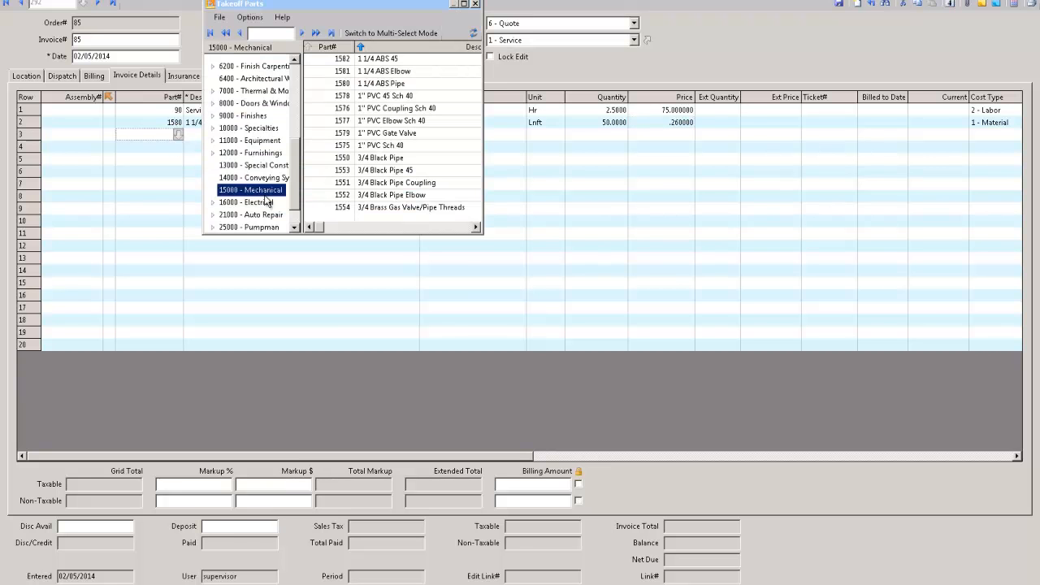
pyautogui.doubleClick(387, 209)
pyautogui.click(604, 136)
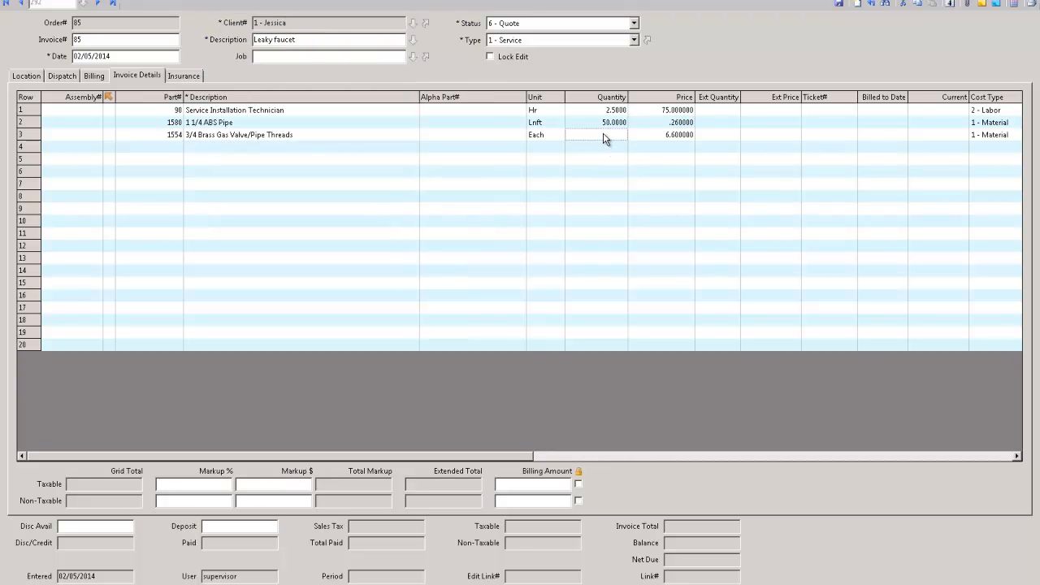
pyautogui.write('2')
pyautogui.press('Tab')
pyautogui.click(1012, 8)
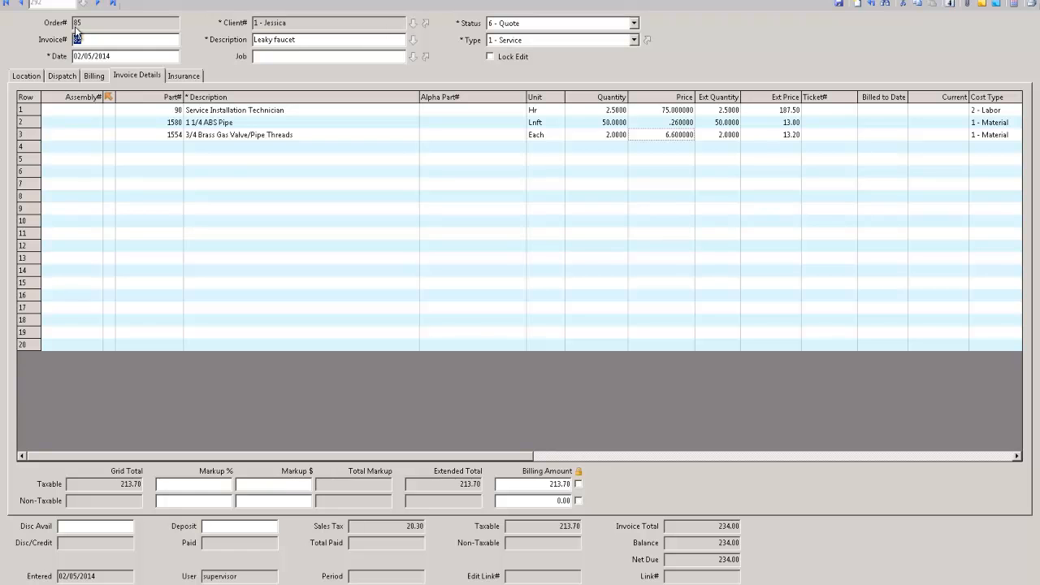
# Open the dispatch board from the order and set its start date back to Sunday, February 02, 2014, showing the afternoon hours.
pyautogui.click(70, 0)
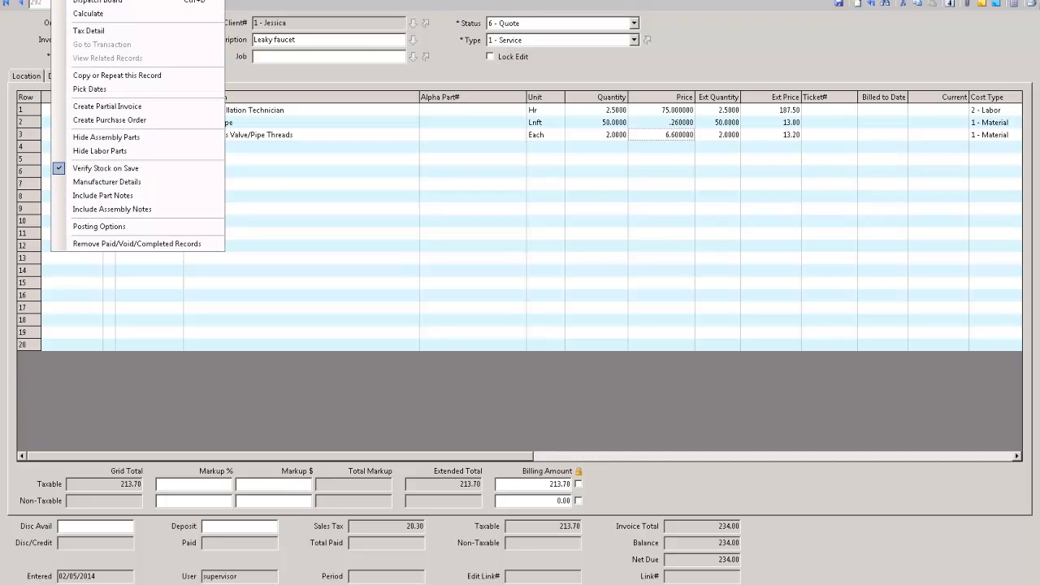
pyautogui.click(96, 3)
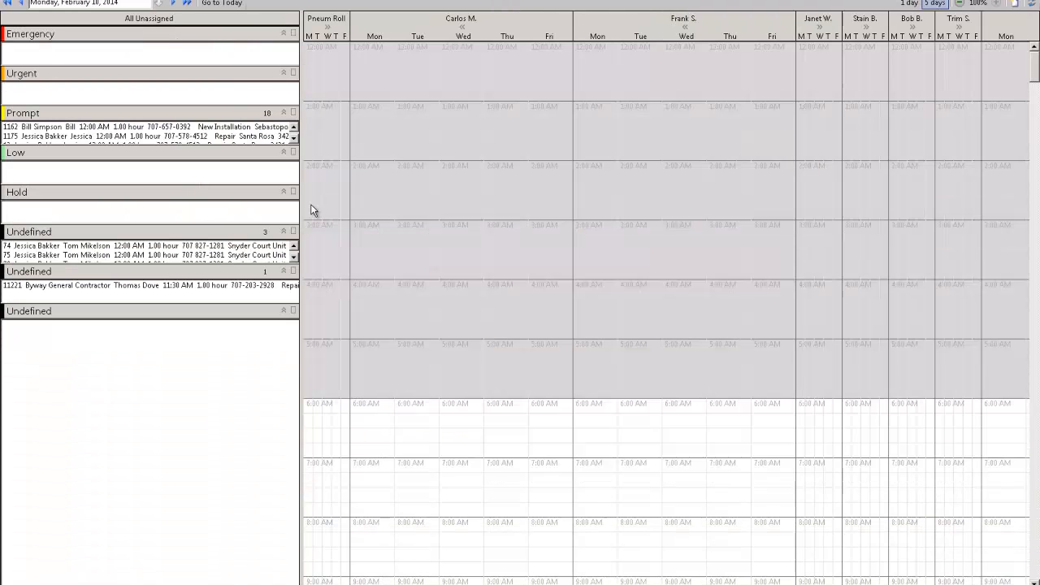
pyautogui.click(19, 3)
pyautogui.click(19, 3)
pyautogui.click(19, 4)
pyautogui.click(19, 3)
pyautogui.click(19, 3)
pyautogui.click(19, 3)
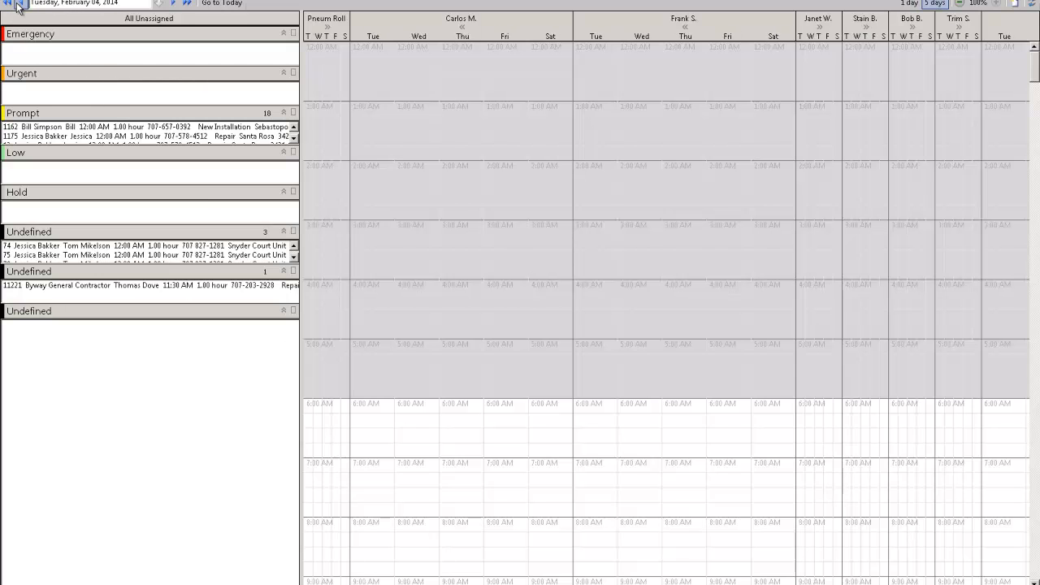
pyautogui.click(19, 4)
pyautogui.click(18, 4)
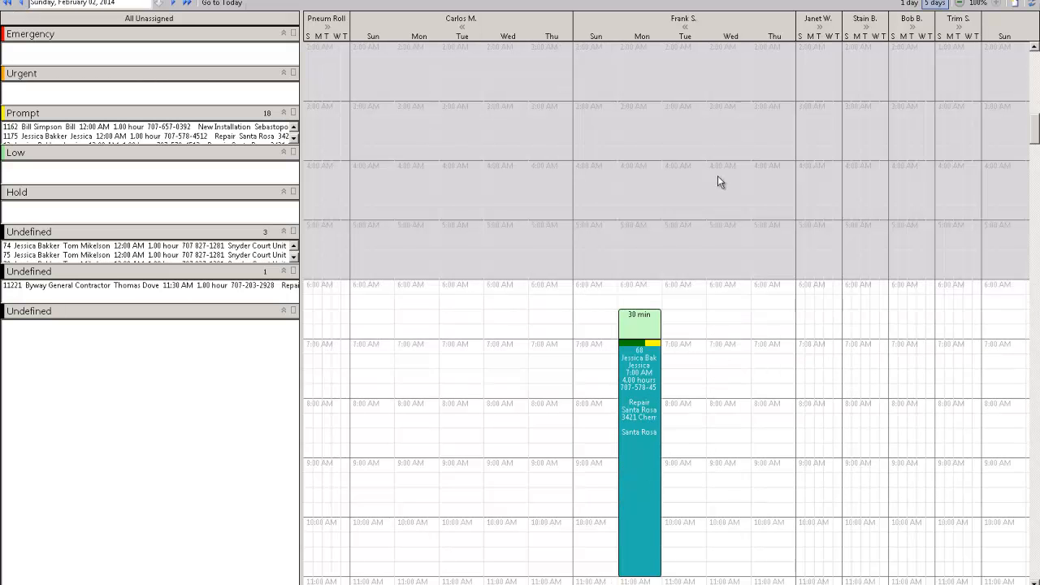
pyautogui.scroll(-3, 650, 136)
pyautogui.scroll(-6, 650, 136)
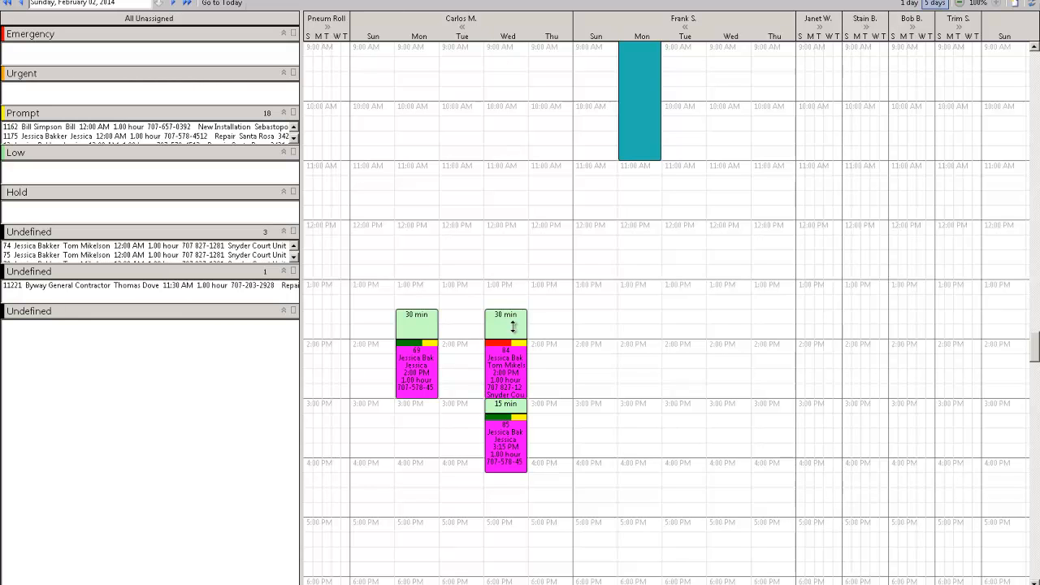
pyautogui.rightClick(417, 385)
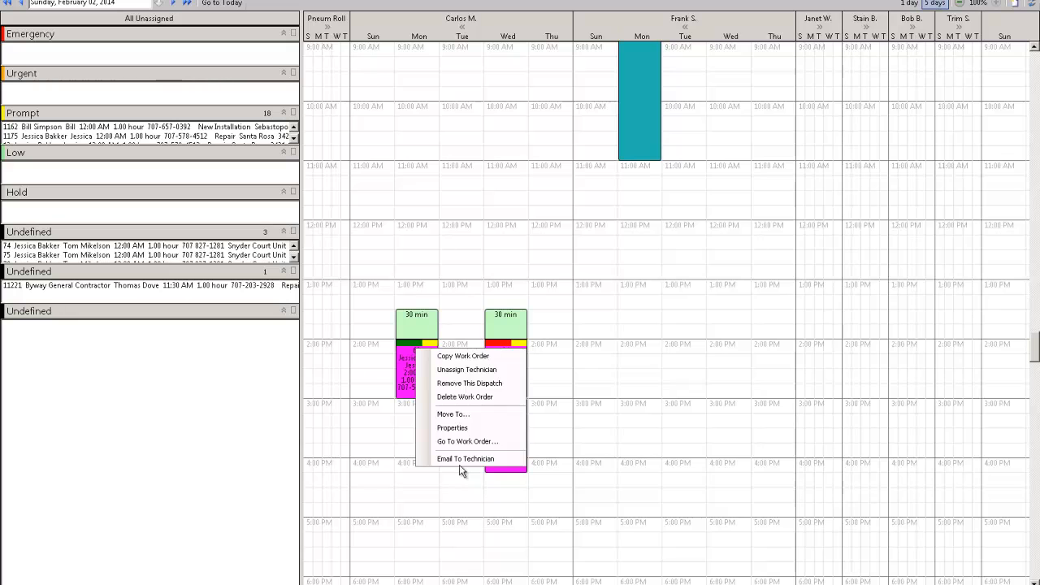
pyautogui.click(384, 443)
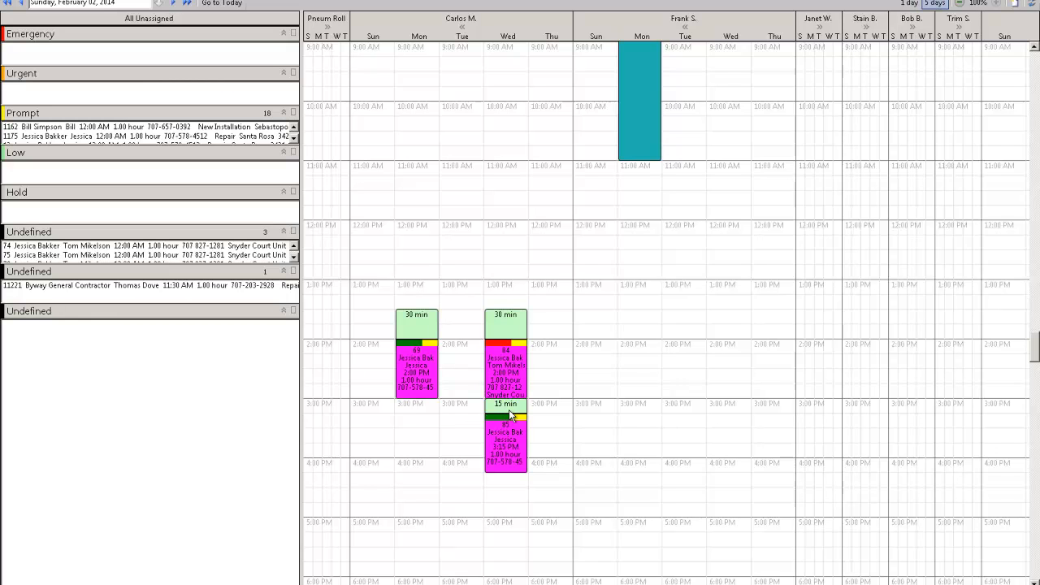
# Reassign the Wednesday 3:15 PM work order to the adjacent technician's Tuesday column at 3:00 PM.
pyautogui.moveTo(514, 434); pyautogui.dragTo(689, 413)
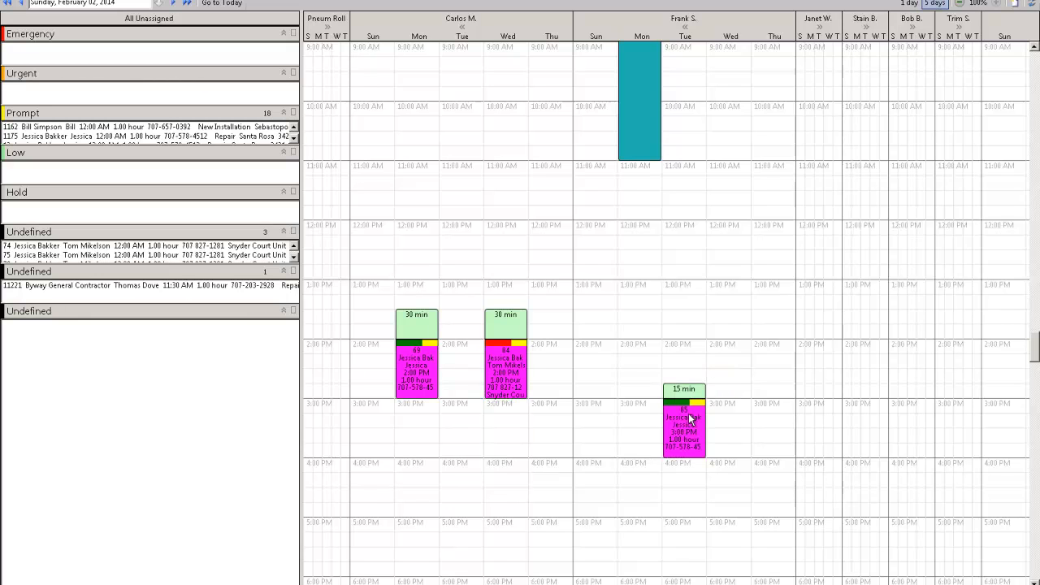
pyautogui.moveTo(689, 420)
pyautogui.mouseDown()
pyautogui.moveTo(833, 418)
pyautogui.moveTo(678, 410)
pyautogui.moveTo(689, 420)
pyautogui.mouseUp()
# View the properties of the Monday 2:00 PM work order, including its schedule, location and notes, and close them.
pyautogui.rightClick(406, 349)
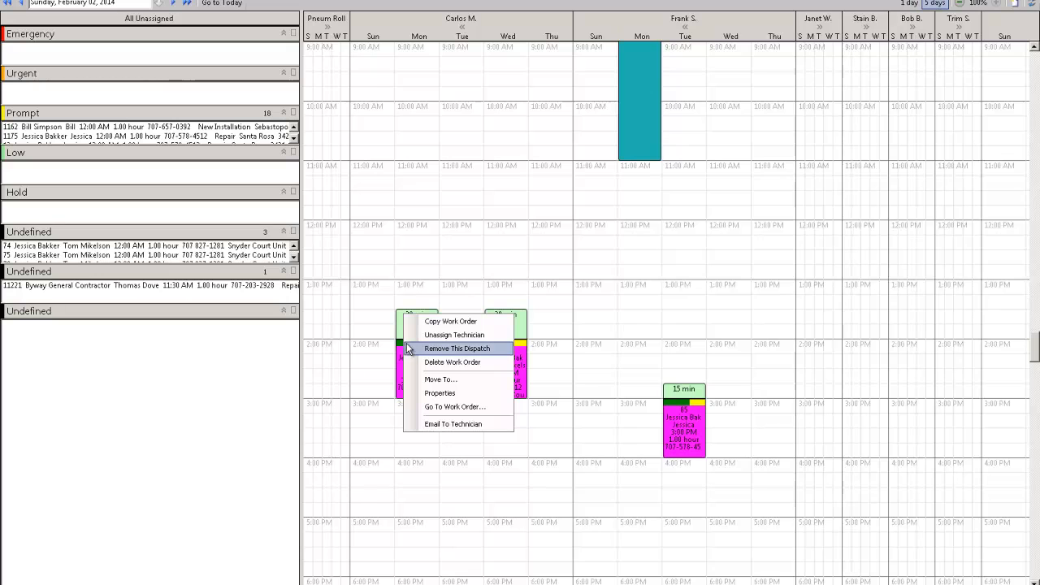
pyautogui.click(452, 394)
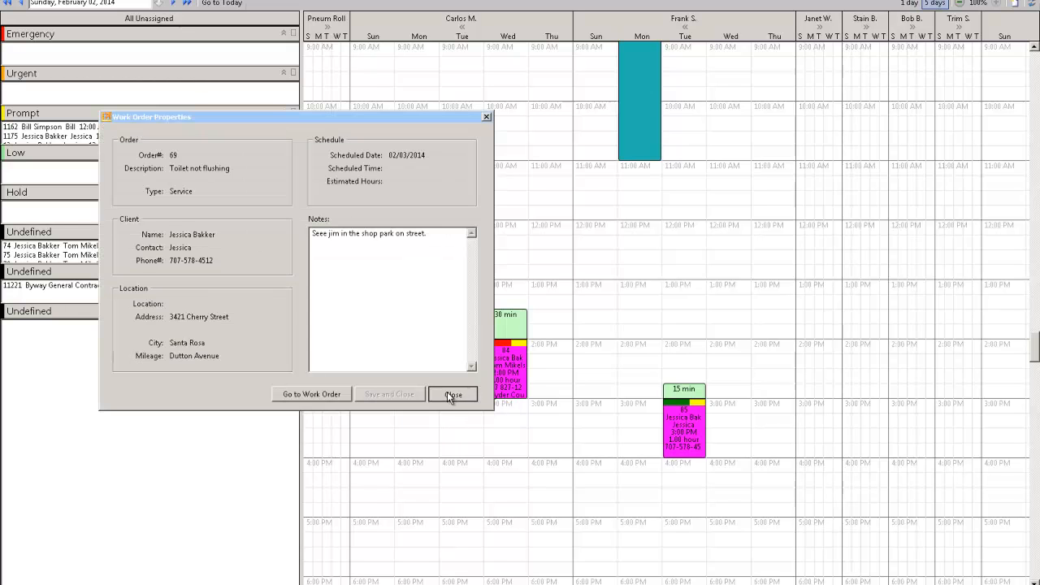
pyautogui.click(453, 394)
# Examine the dispatch board preferences for board layout, work order display fields and general options, leaving without saving.
pyautogui.click(81, 2)
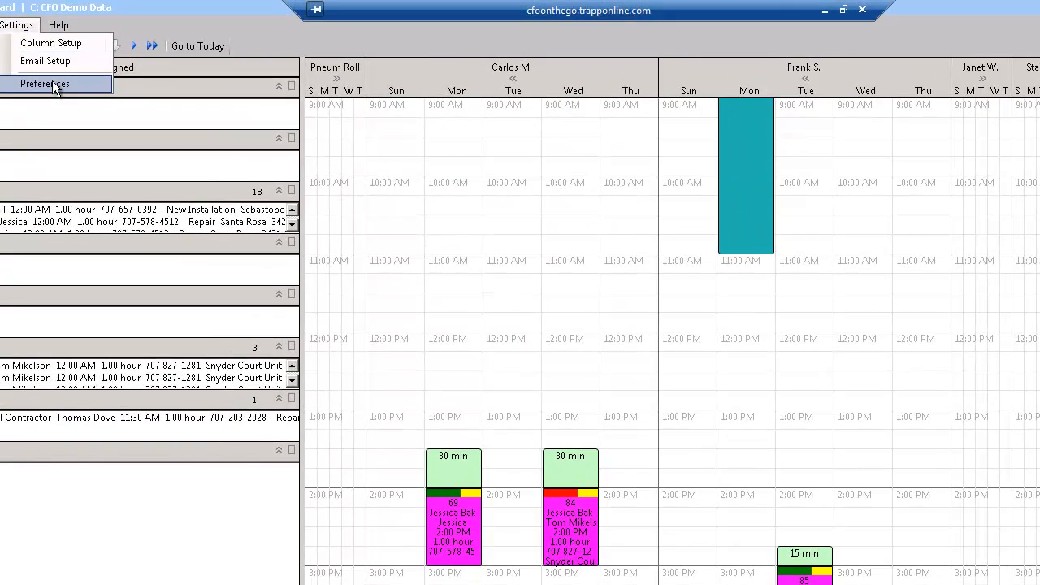
pyautogui.click(55, 73)
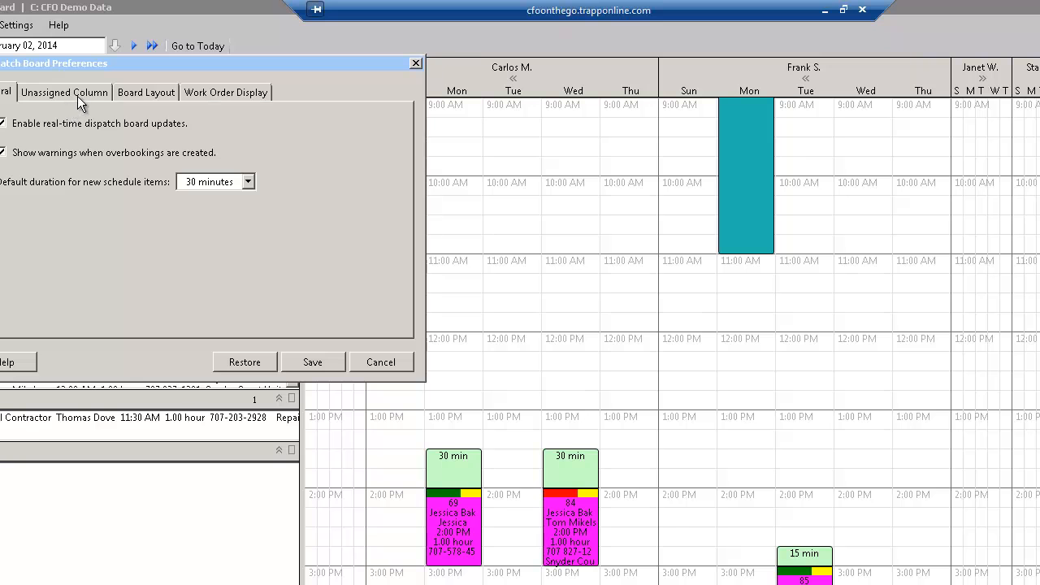
pyautogui.click(134, 92)
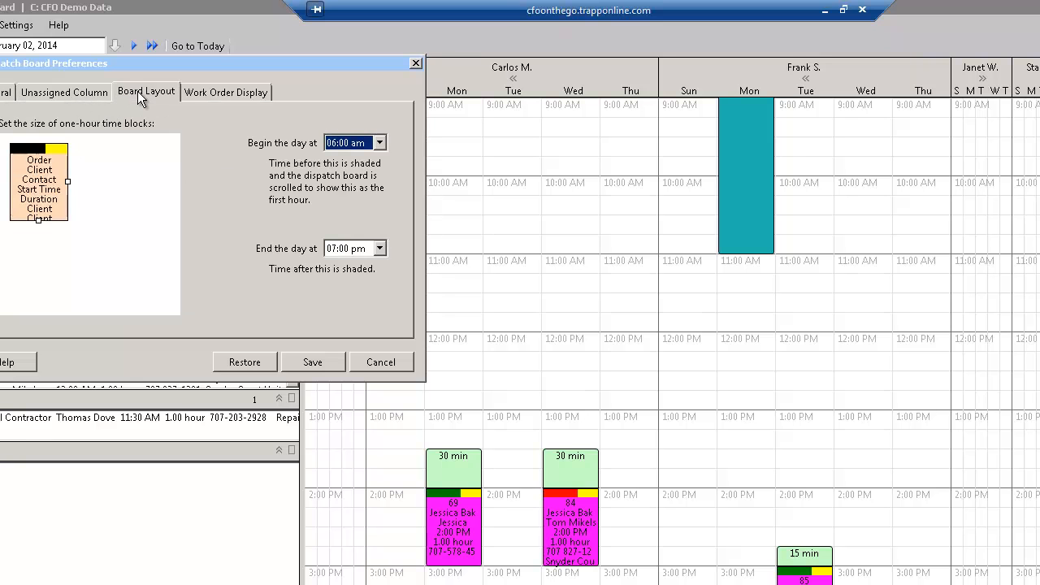
pyautogui.click(210, 91)
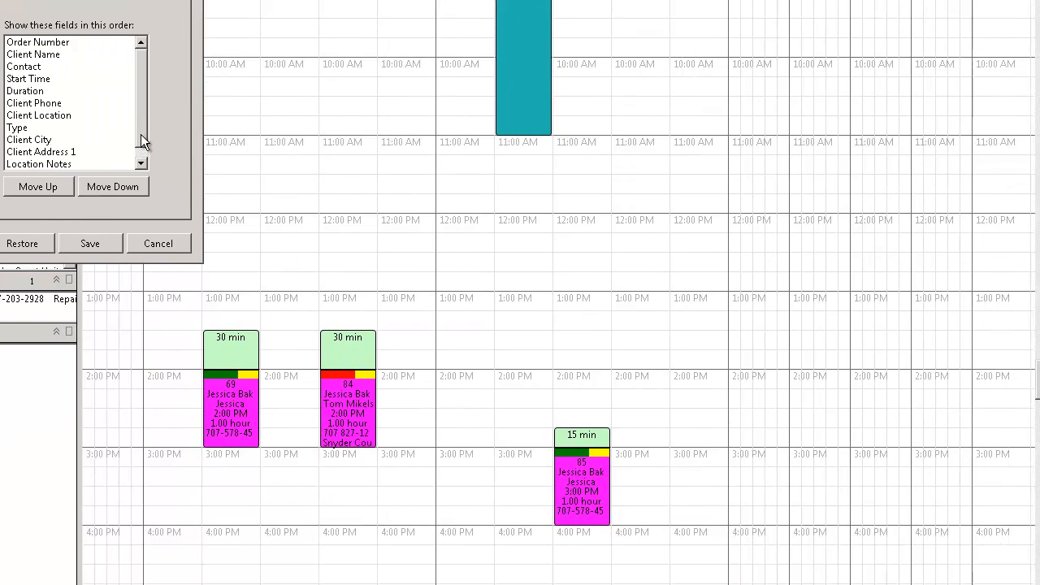
pyautogui.click(364, 282)
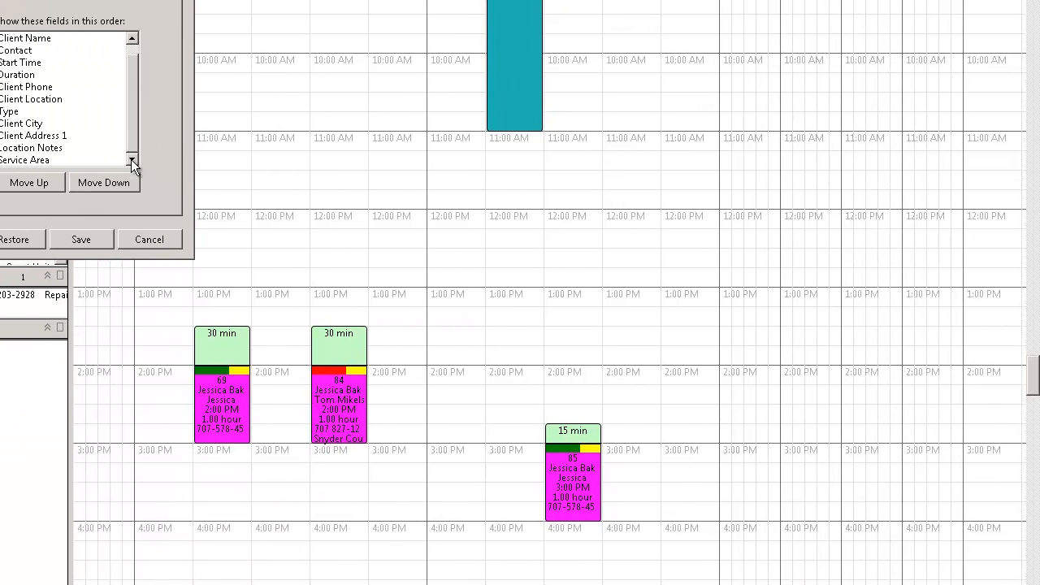
pyautogui.moveTo(133, 130); pyautogui.dragTo(138, 77)
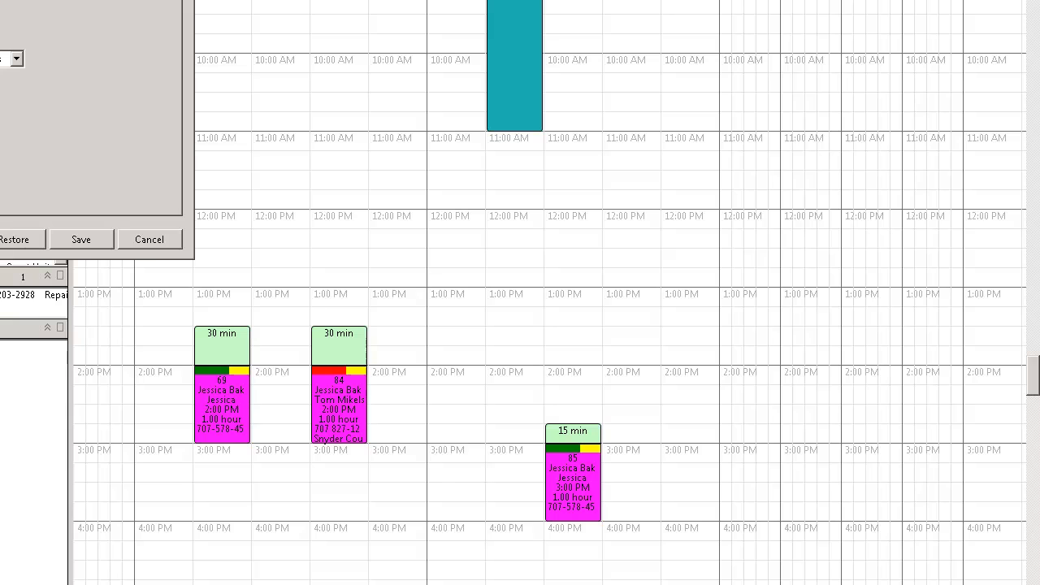
pyautogui.click(144, 238)
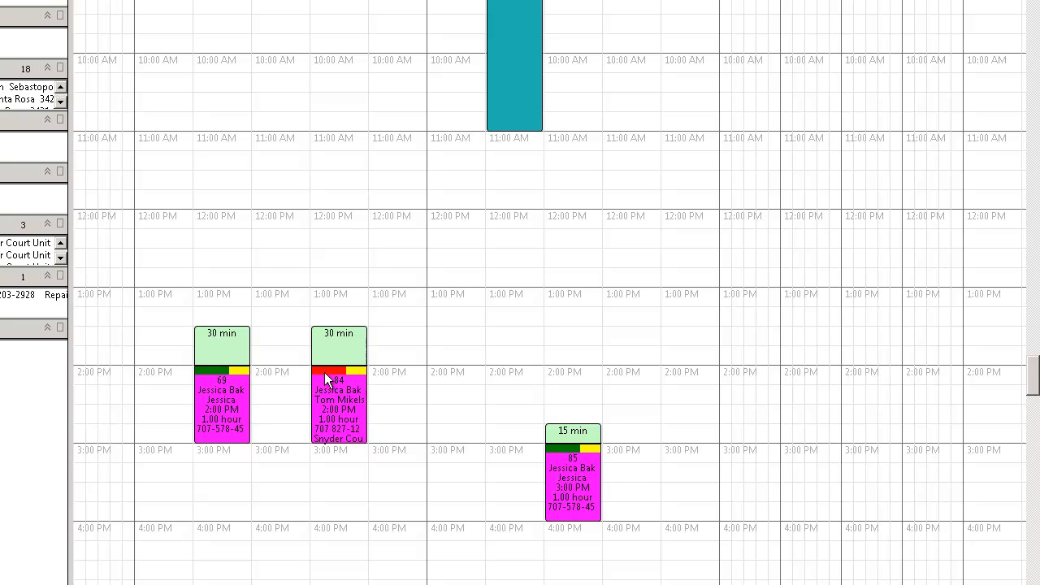
# Move the Wednesday 2:00 PM work order to the same technician's Monday column, accepting the overbooking, and reschedule it to 3:45 PM.
pyautogui.moveTo(338, 344); pyautogui.dragTo(230, 511)
pyautogui.click(290, 443)
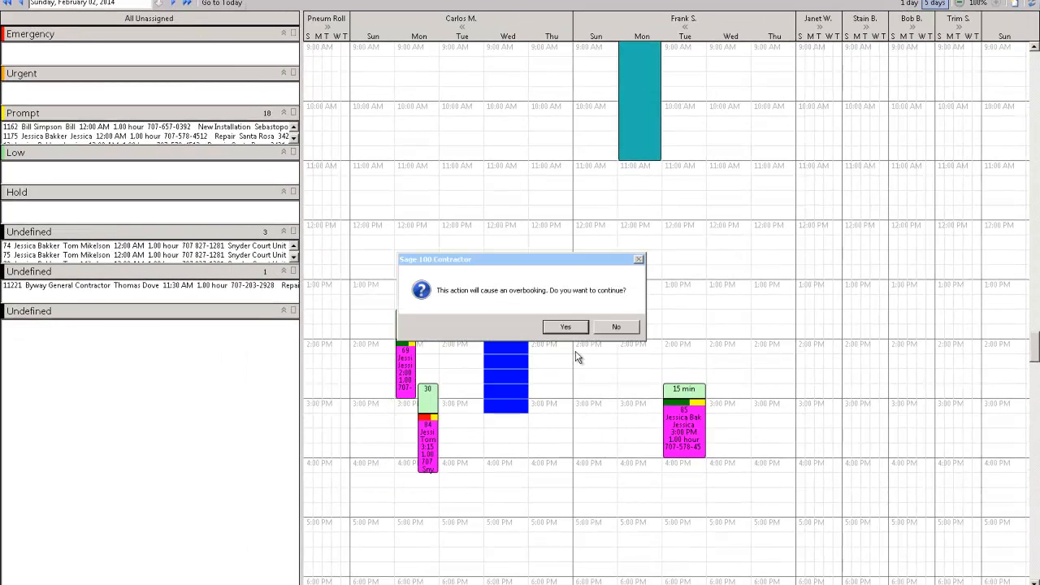
pyautogui.click(562, 329)
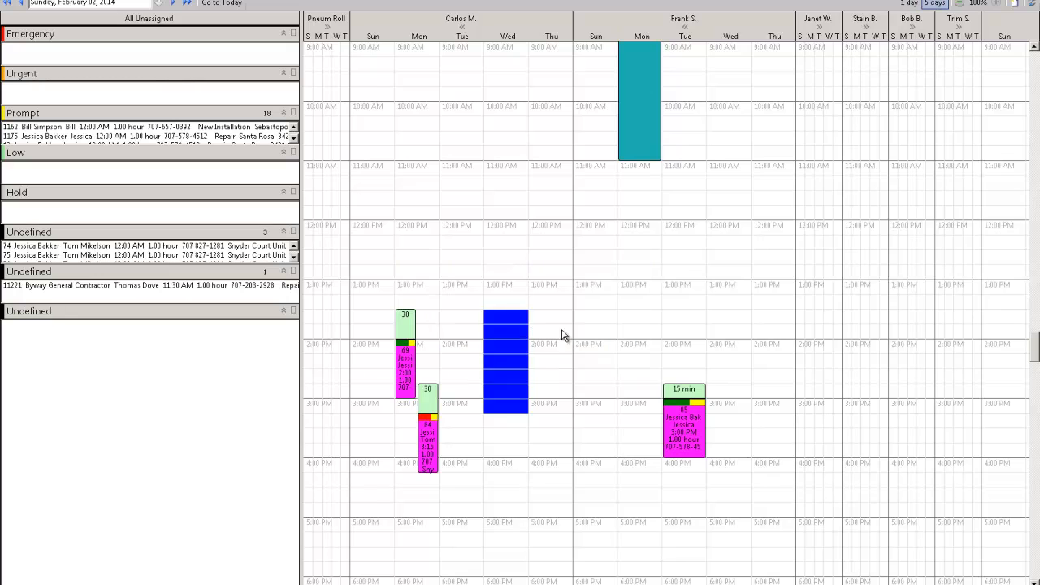
pyautogui.moveTo(435, 405); pyautogui.dragTo(428, 477)
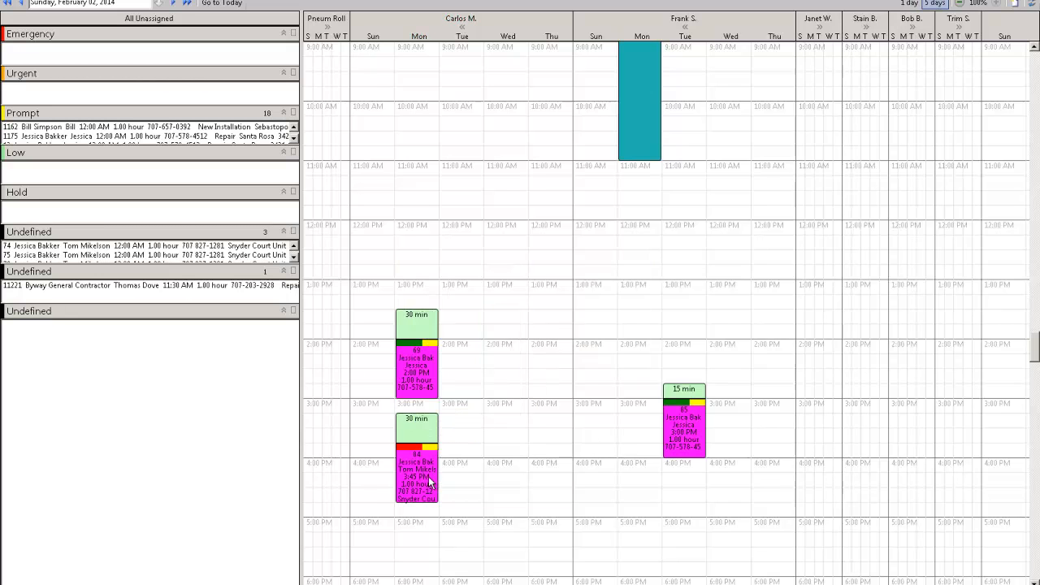
# Reassign the neighbouring technician's Tuesday 3:00 PM work order to the first technician's Monday column and schedule it at 5:15 PM.
pyautogui.moveTo(673, 438); pyautogui.dragTo(404, 280)
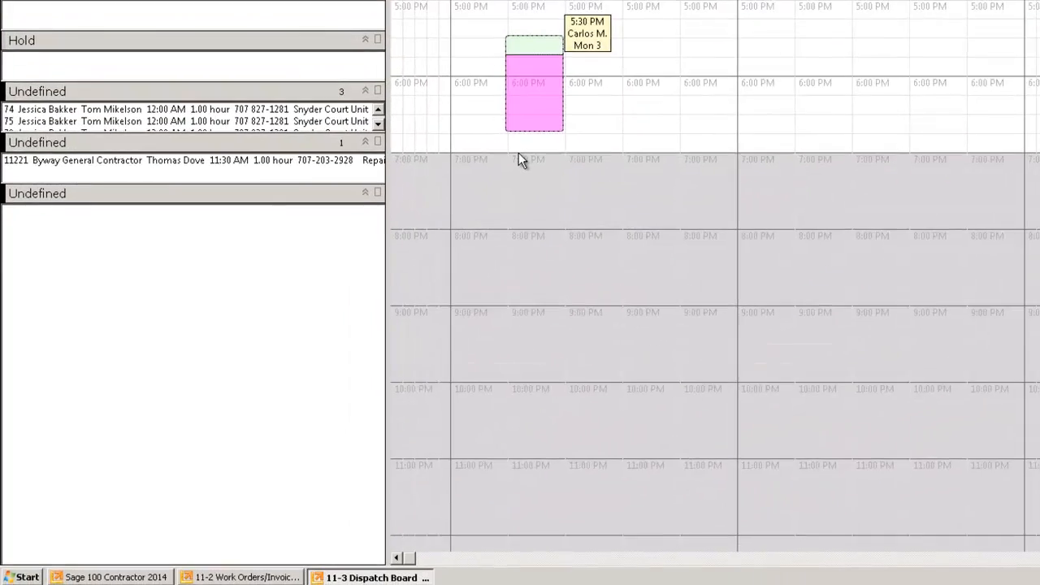
pyautogui.moveTo(518, 153); pyautogui.dragTo(528, 141)
pyautogui.scroll(2, 604, 74)
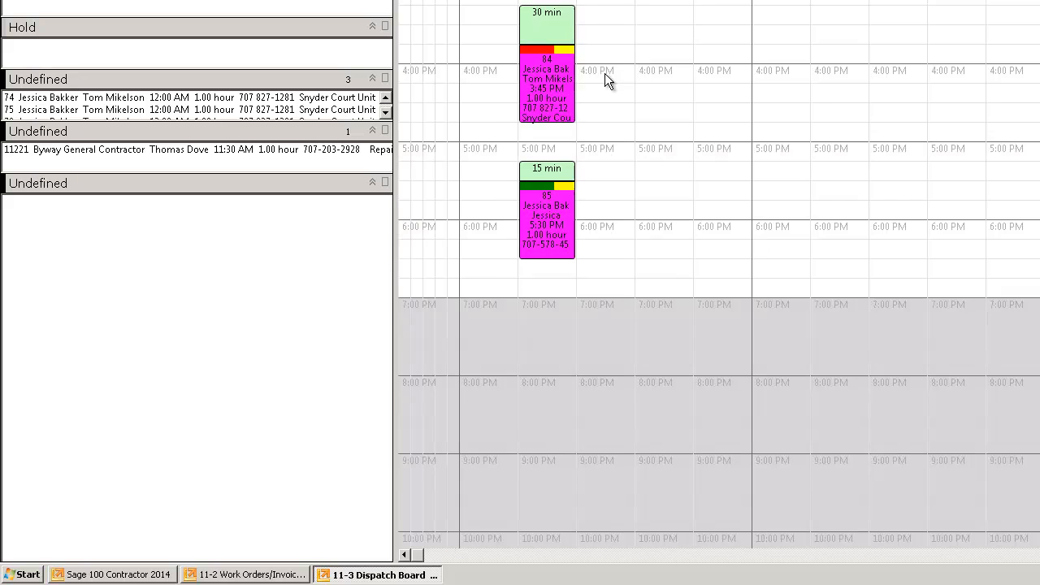
pyautogui.scroll(2, 605, 73)
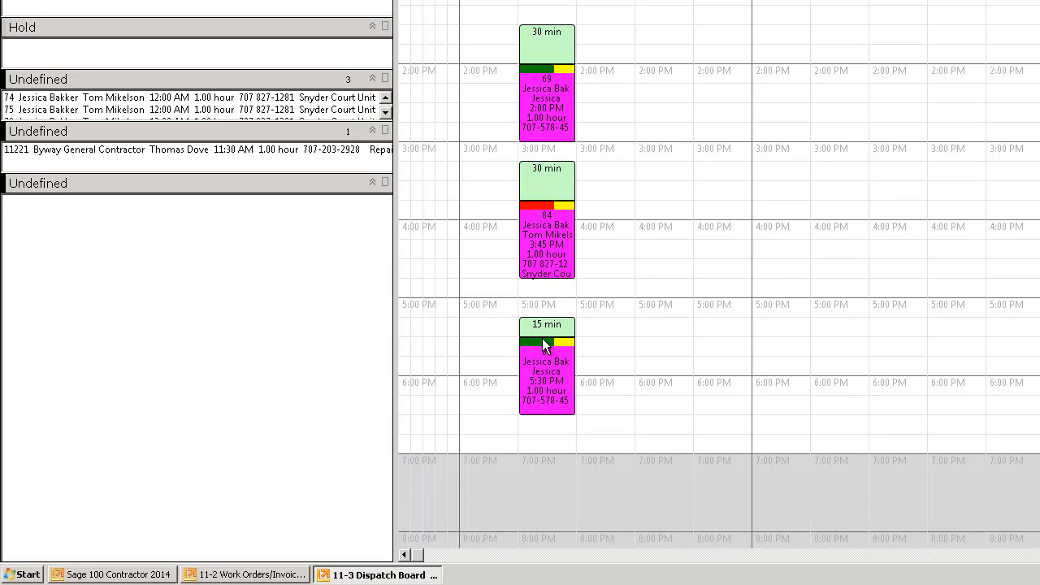
pyautogui.moveTo(551, 370)
pyautogui.mouseDown()
pyautogui.moveTo(596, 266)
pyautogui.moveTo(606, 205)
pyautogui.moveTo(556, 374)
pyautogui.moveTo(536, 379)
pyautogui.moveTo(549, 363)
pyautogui.mouseUp()
pyautogui.moveTo(550, 362); pyautogui.dragTo(550, 362)
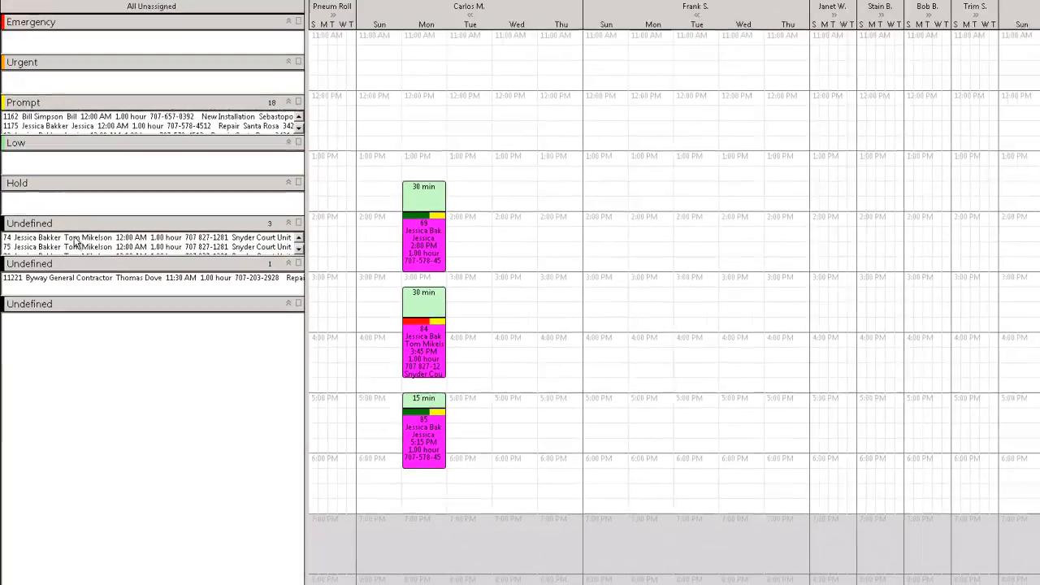
# Schedule the first two Snyder Court unassigned work orders for the second expanded technician, on Monday at 3:30 PM and Wednesday at 4:30 PM.
pyautogui.click(76, 239)
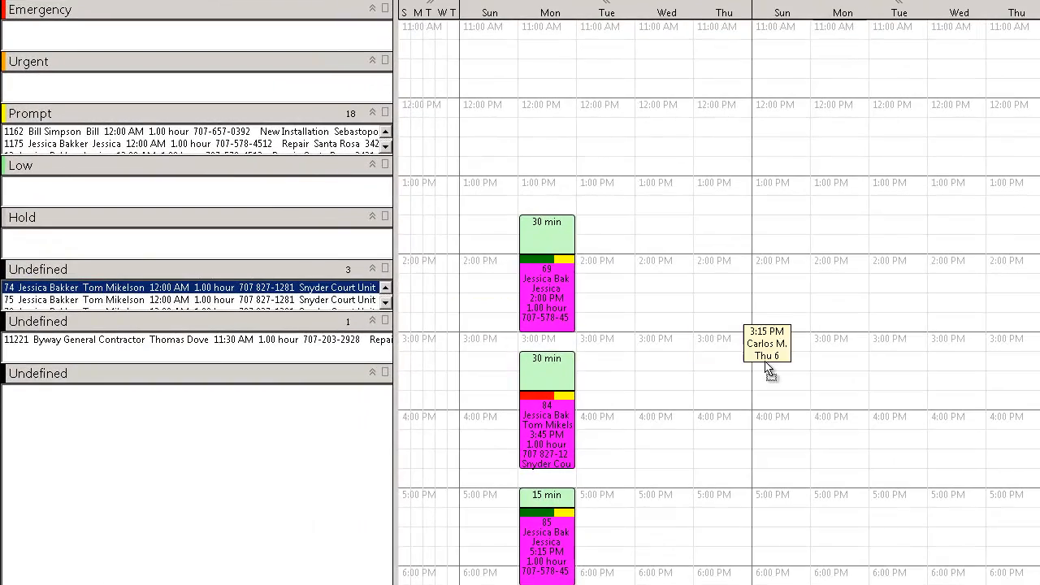
pyautogui.moveTo(769, 370); pyautogui.dragTo(816, 381)
pyautogui.moveTo(183, 285); pyautogui.dragTo(936, 455)
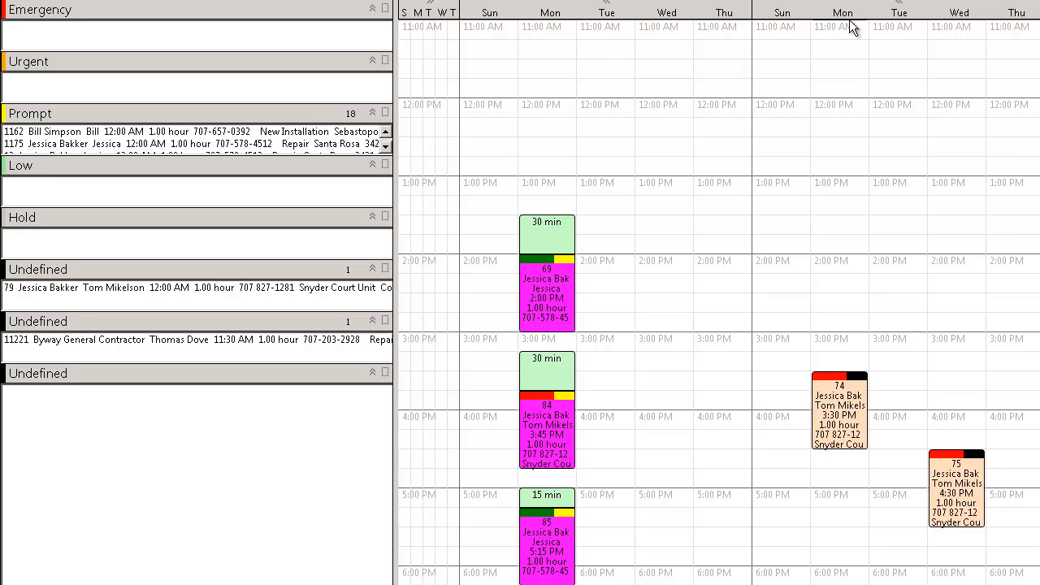
# Collapse and expand the two scheduled technicians' day columns to compare the condensed and detailed dispatch board views.
pyautogui.click(898, 10)
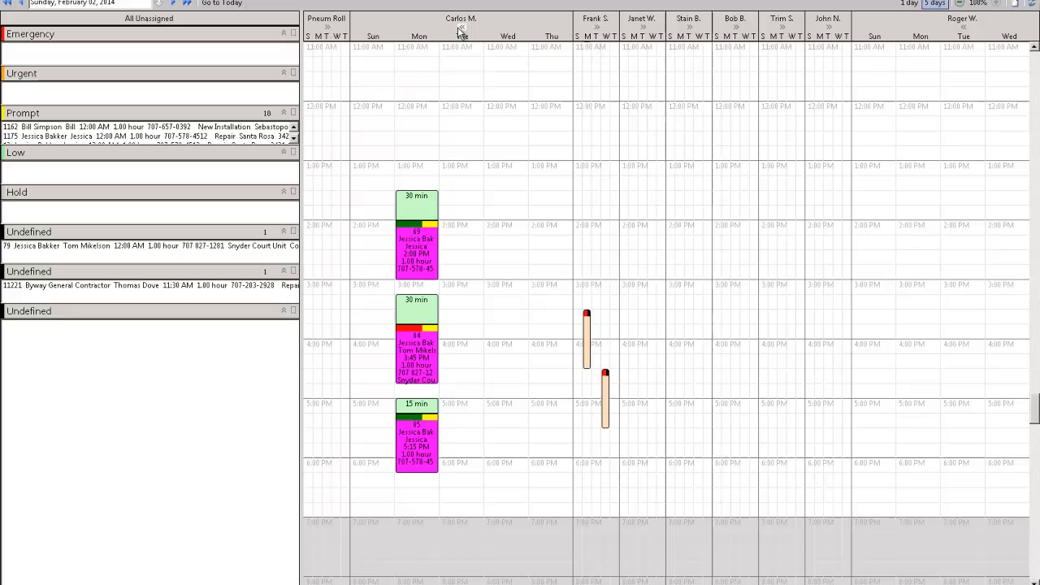
pyautogui.click(460, 29)
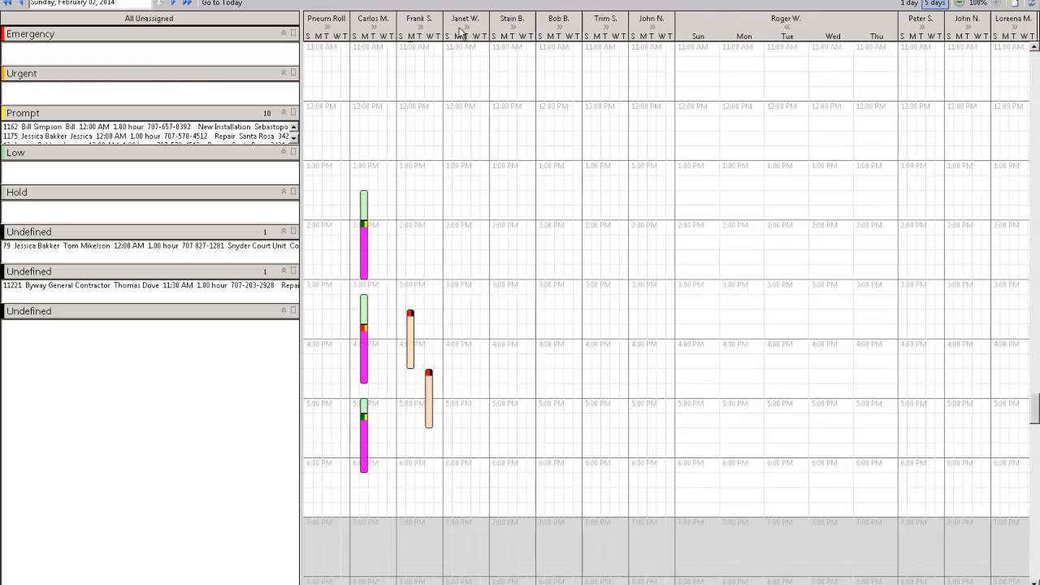
pyautogui.click(419, 28)
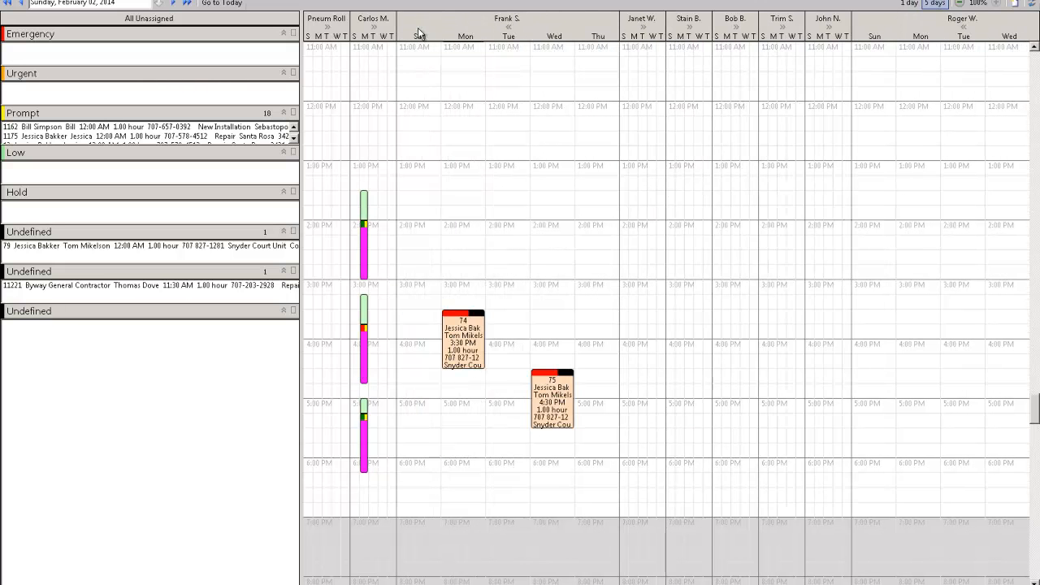
pyautogui.click(510, 27)
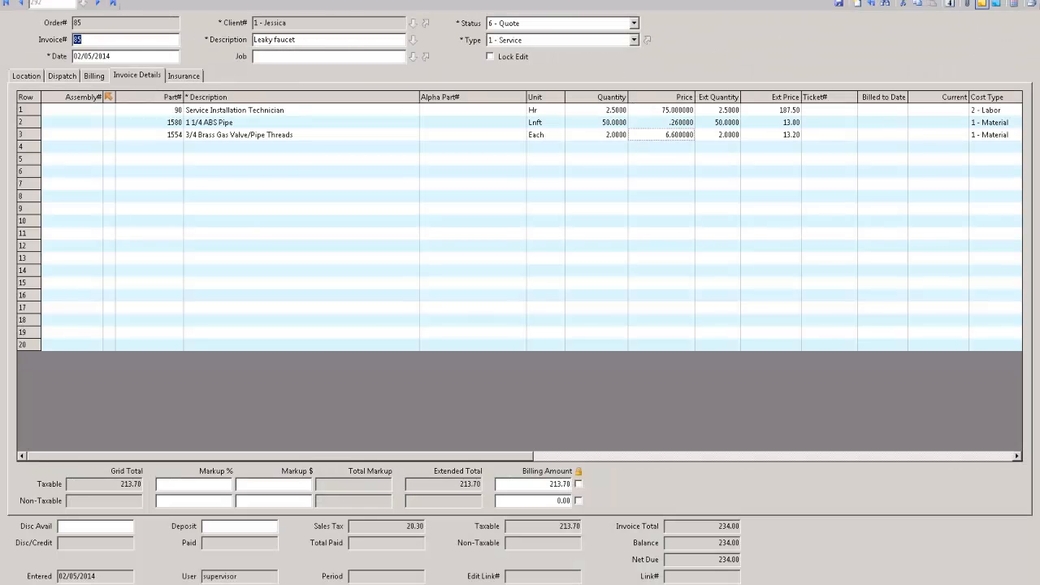
# Close the Leaky faucet work order without saving its changes.
pyautogui.press('Escape')
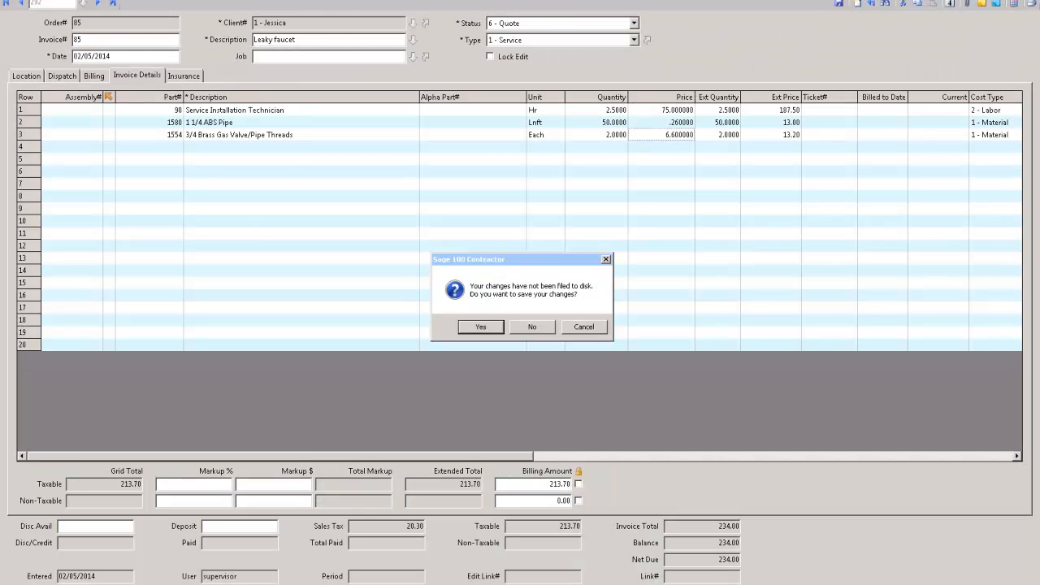
pyautogui.click(530, 327)
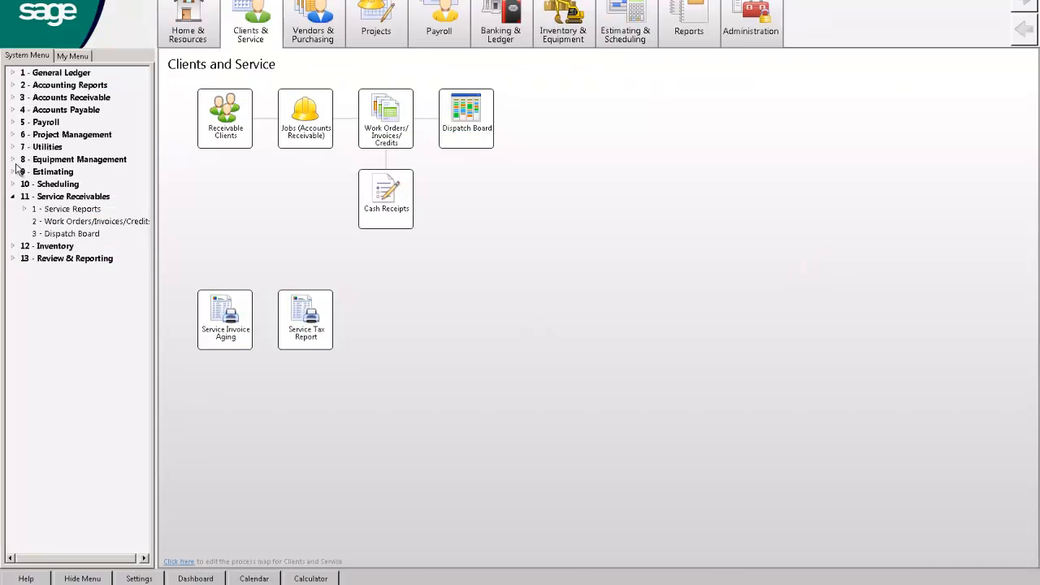
# Look through the Project Management functions and the available report categories, leaving the Project Management list collapsed.
pyautogui.click(13, 136)
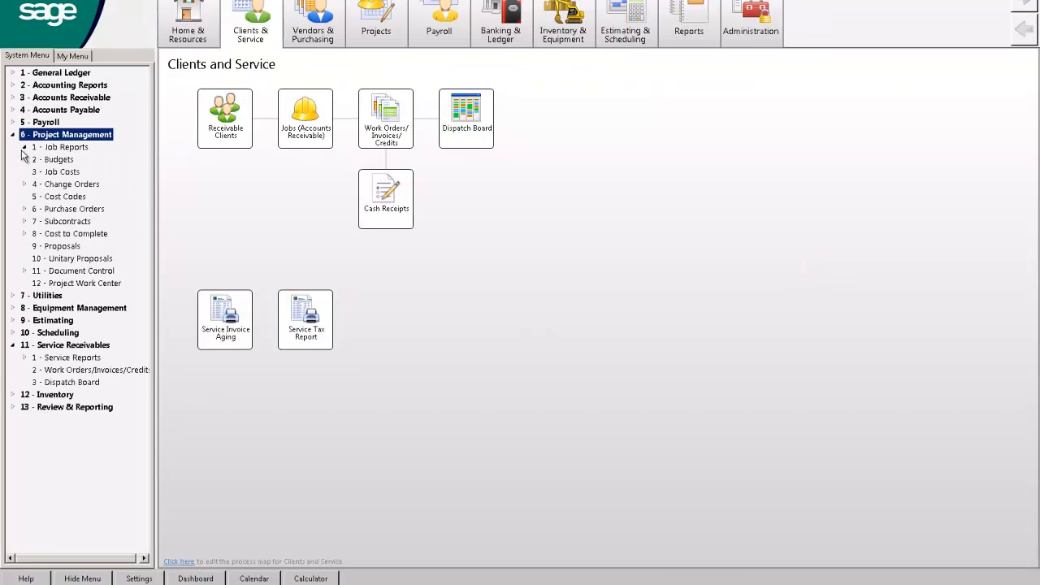
pyautogui.click(49, 187)
pyautogui.click(62, 211)
pyautogui.click(61, 223)
pyautogui.click(64, 234)
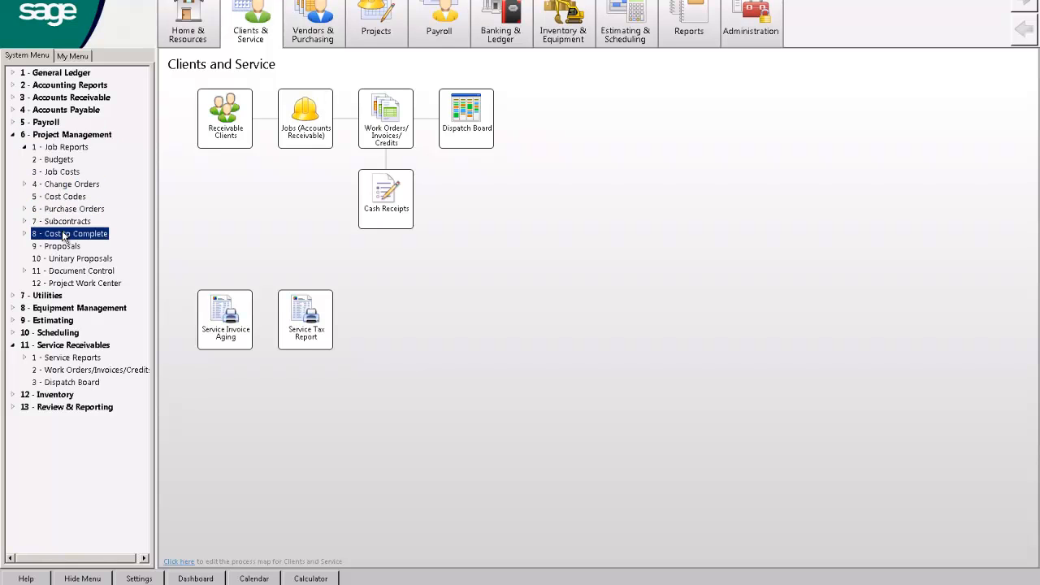
pyautogui.click(675, 40)
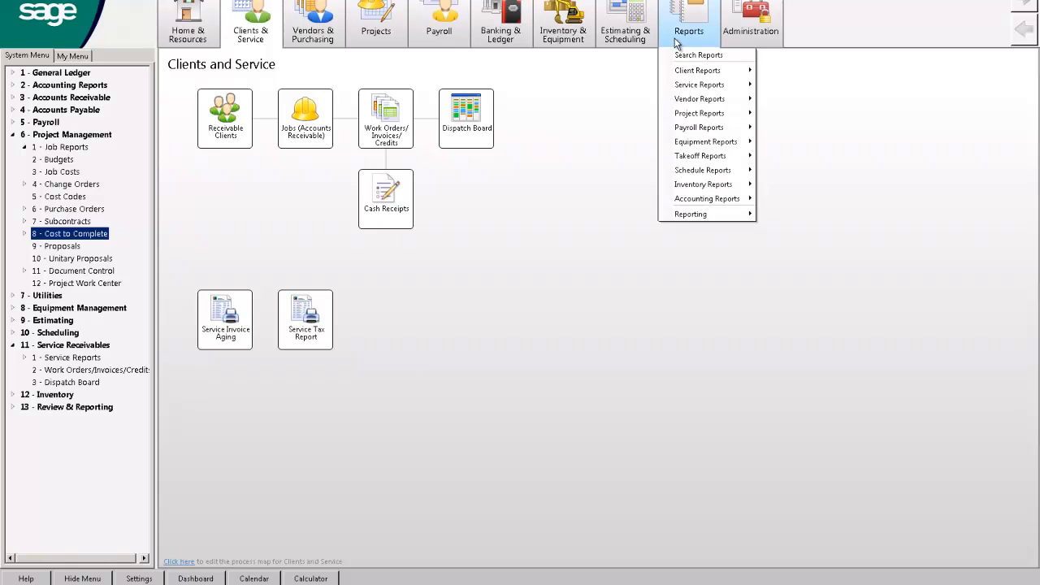
pyautogui.click(11, 134)
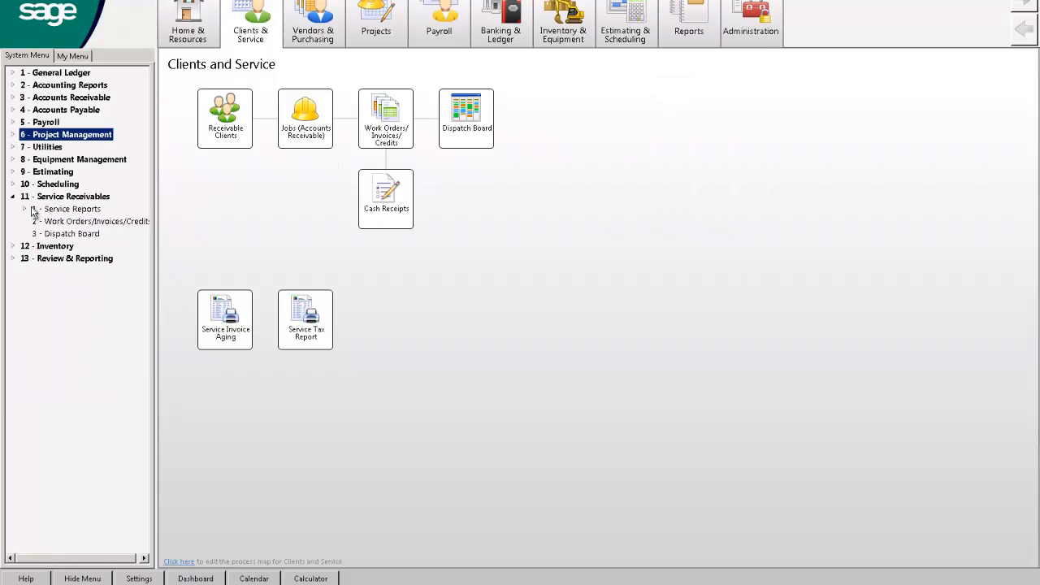